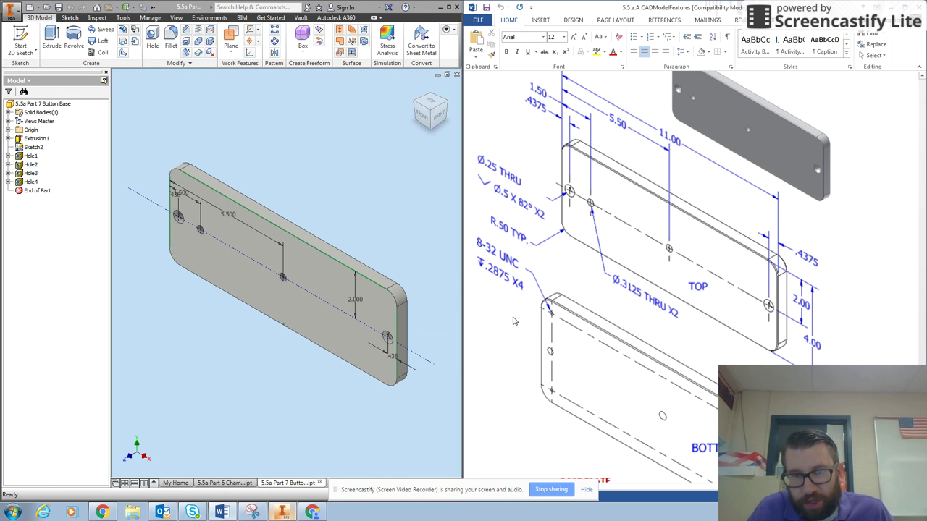
Step: Chamfer the edge loops around the plate's front and back faces at 1/32
scroll(513, 321, "down", 10)
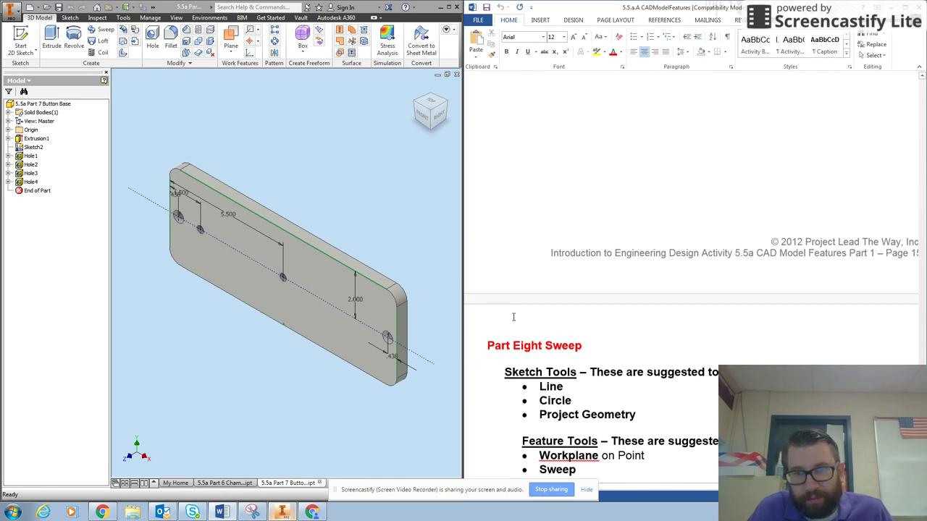
scroll(513, 316, "up", 15)
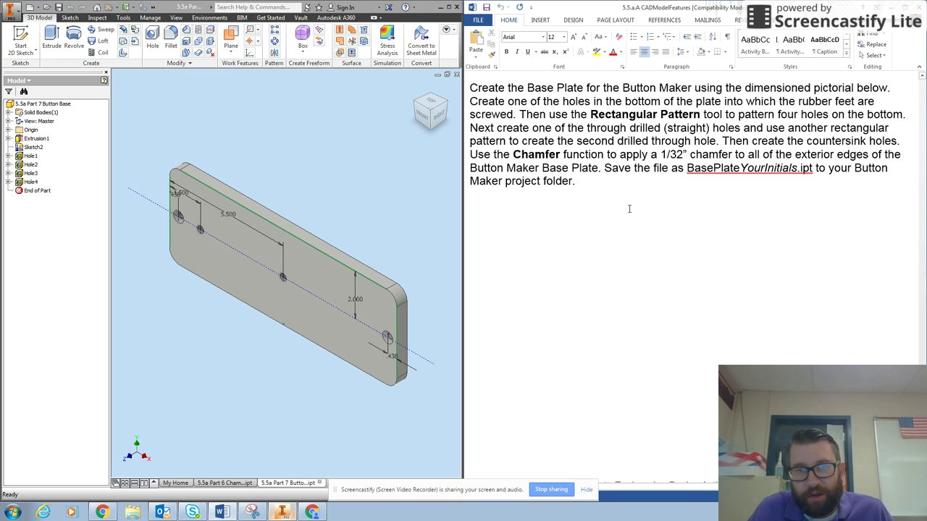
scroll(629, 208, "down", 10)
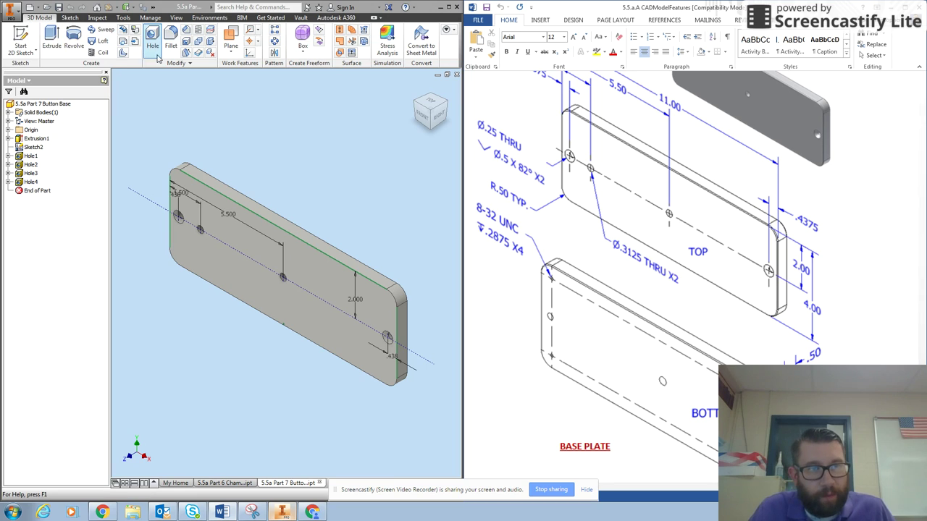
left_click(187, 31)
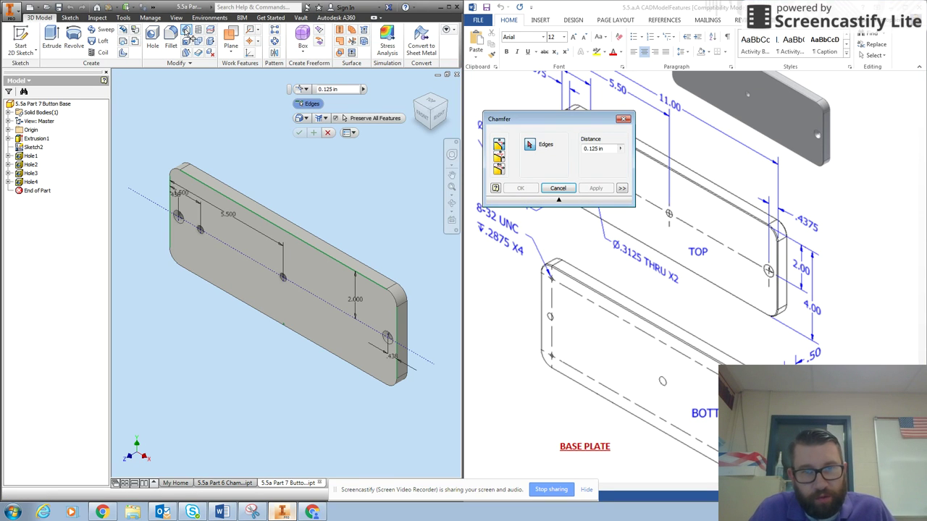
left_click(320, 254)
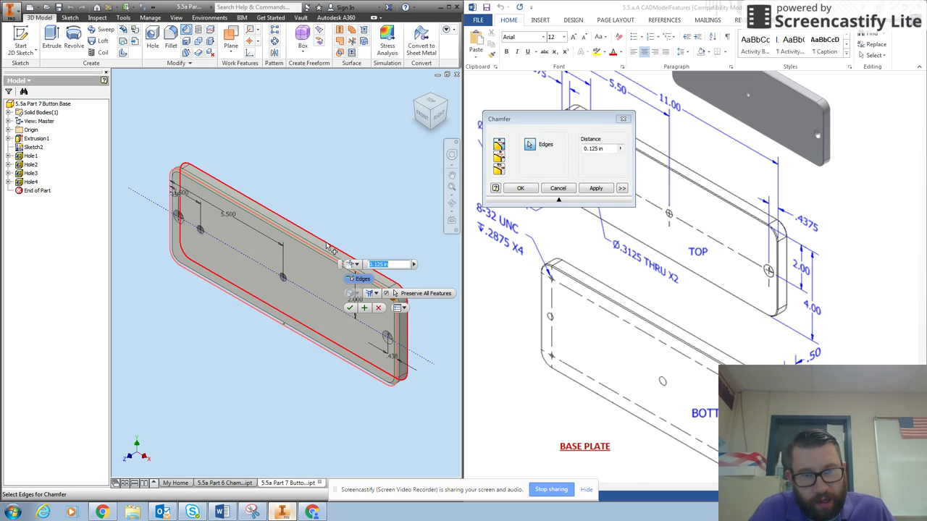
left_click(328, 248)
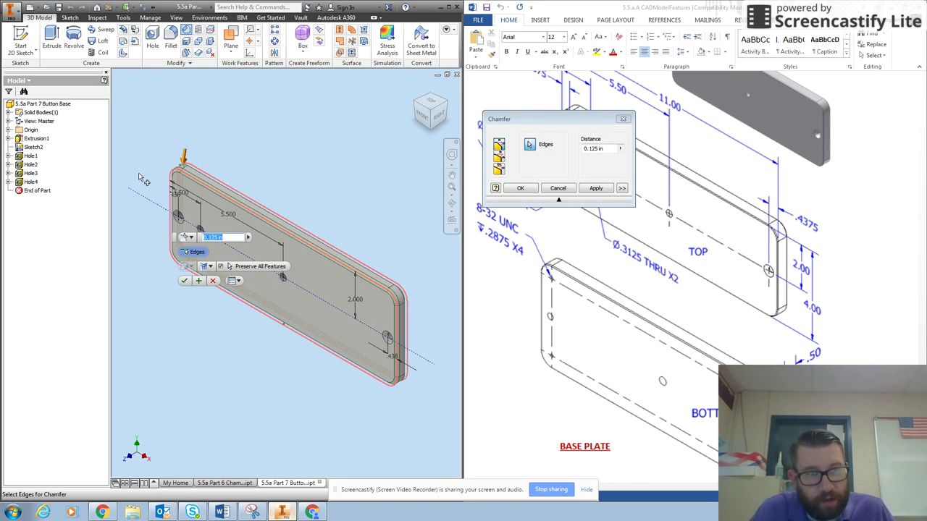
left_click(197, 237)
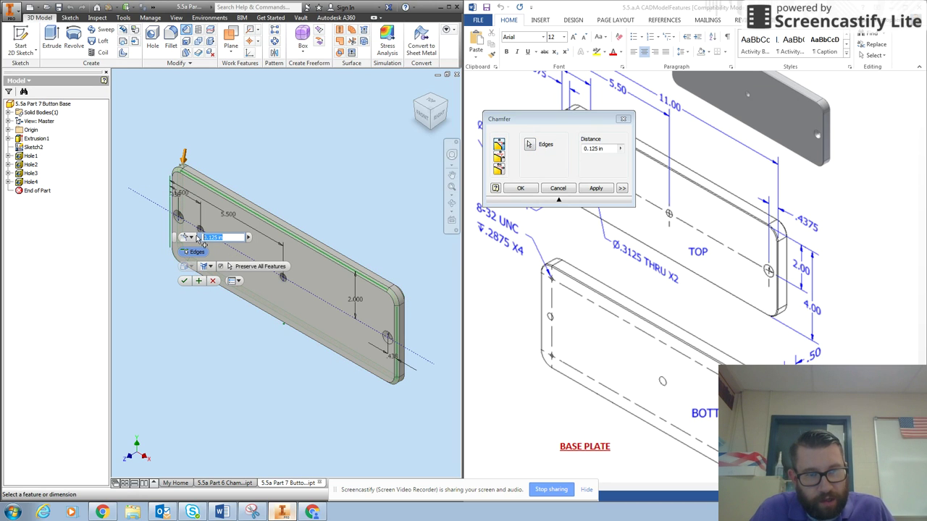
type("1")
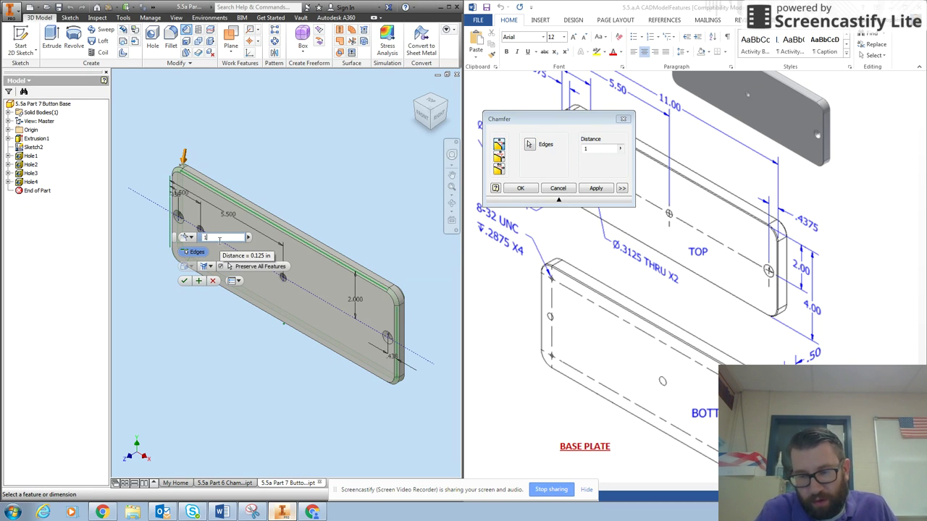
type("/32")
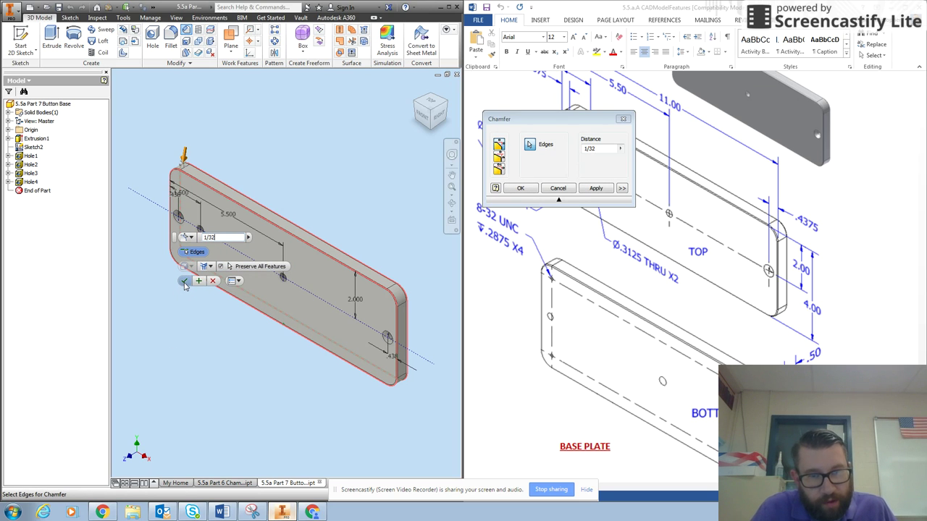
left_click(186, 285)
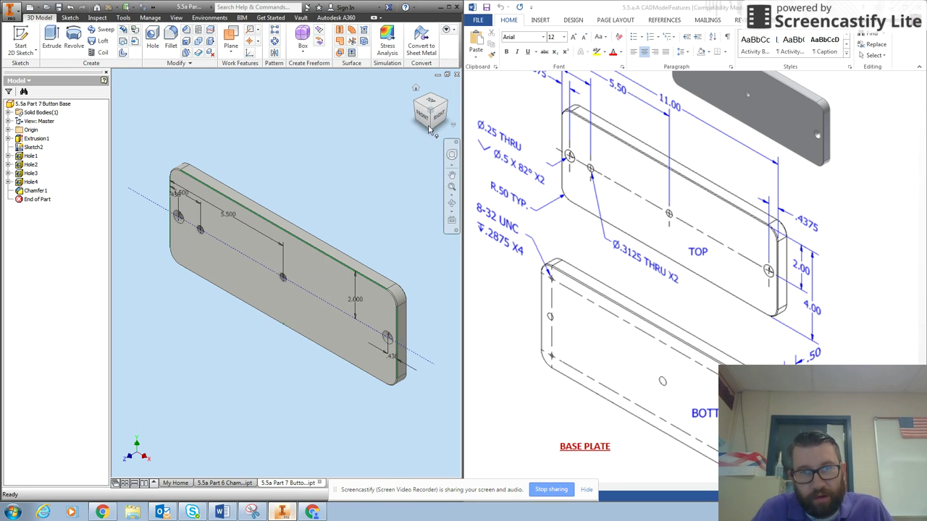
Step: Orbit the plate so its back face with the hole openings faces the viewer
left_click_drag(428, 128, 380, 176)
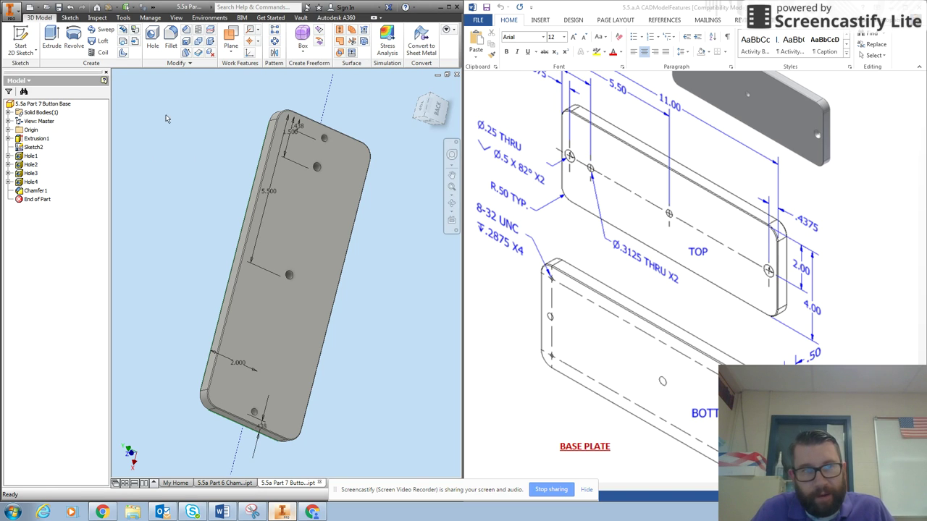
left_click(22, 52)
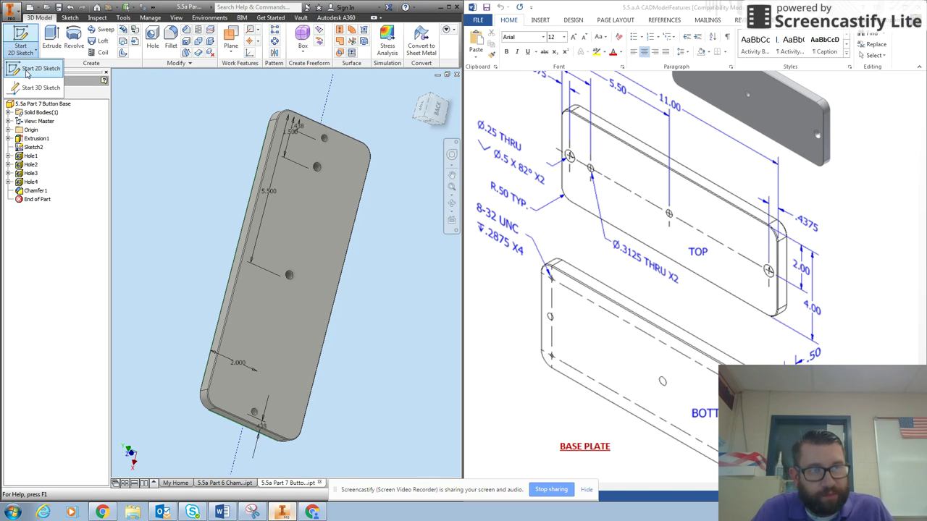
Step: Start a new 2D sketch on the plate's back face
left_click(29, 69)
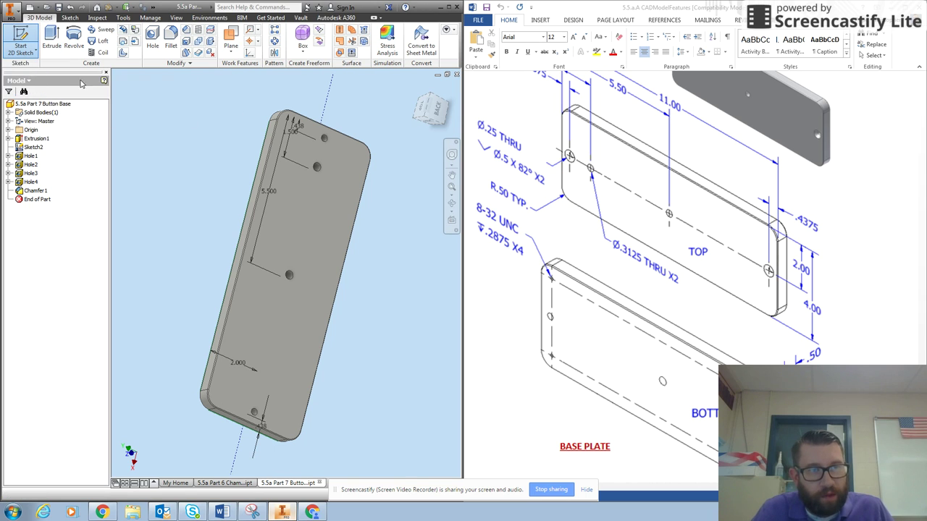
left_click(331, 196)
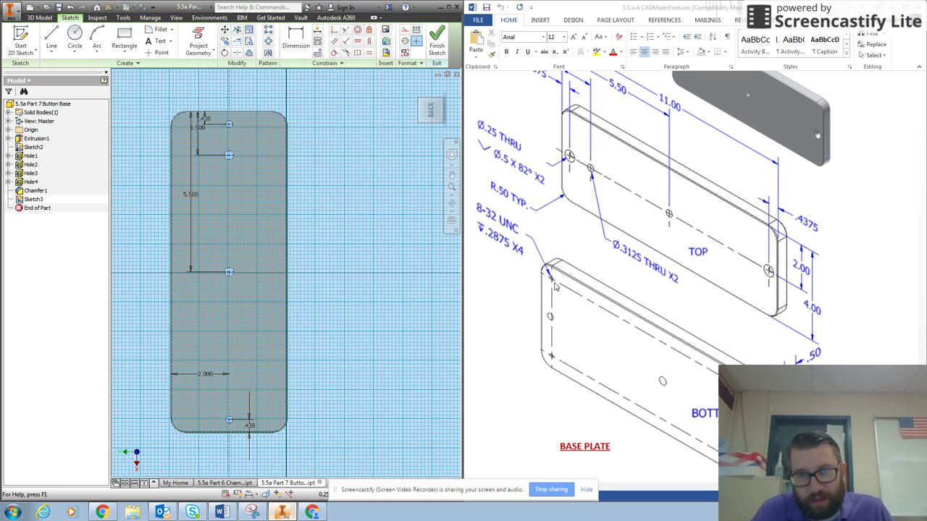
left_click(525, 332)
scroll(517, 325, "down", 1)
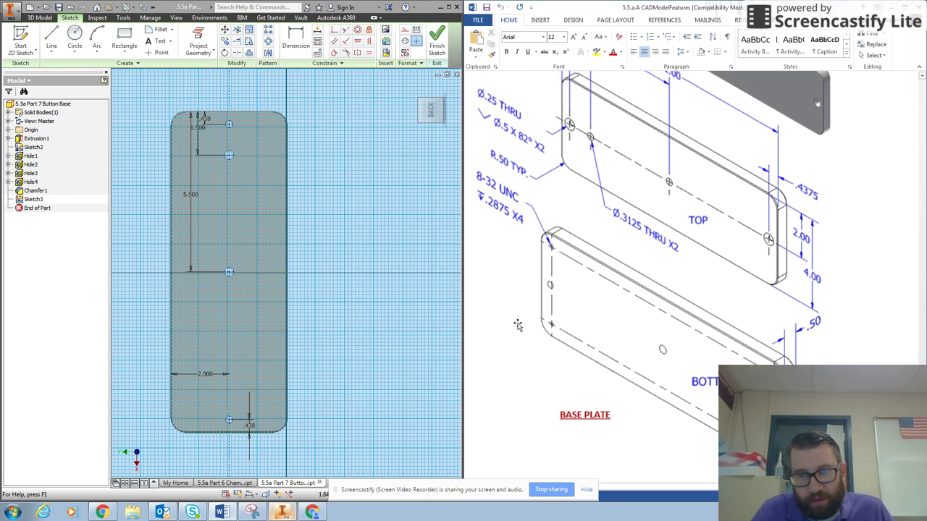
scroll(517, 325, "down", 1)
scroll(517, 326, "up", 2)
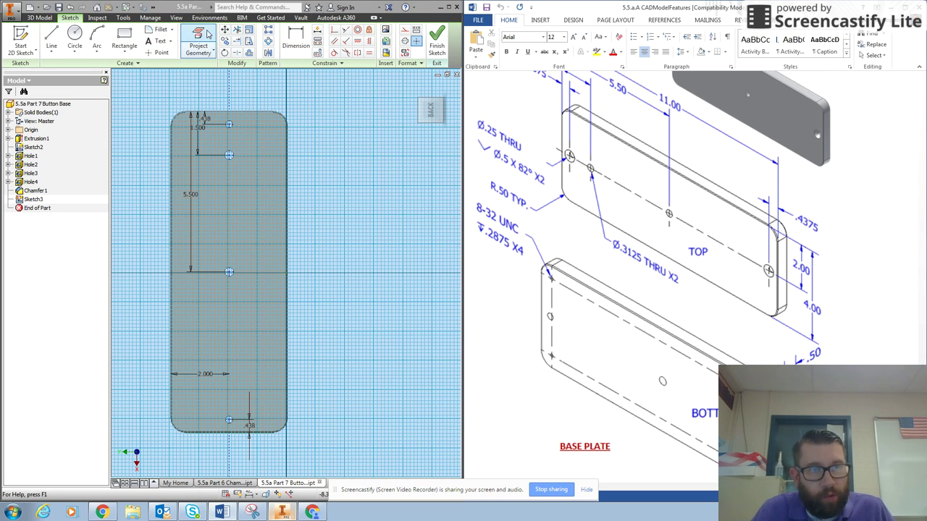
Step: Place a sketch point near the plate's upper corner and finish Sketch3
left_click(161, 54)
scroll(304, 181, "down", 5)
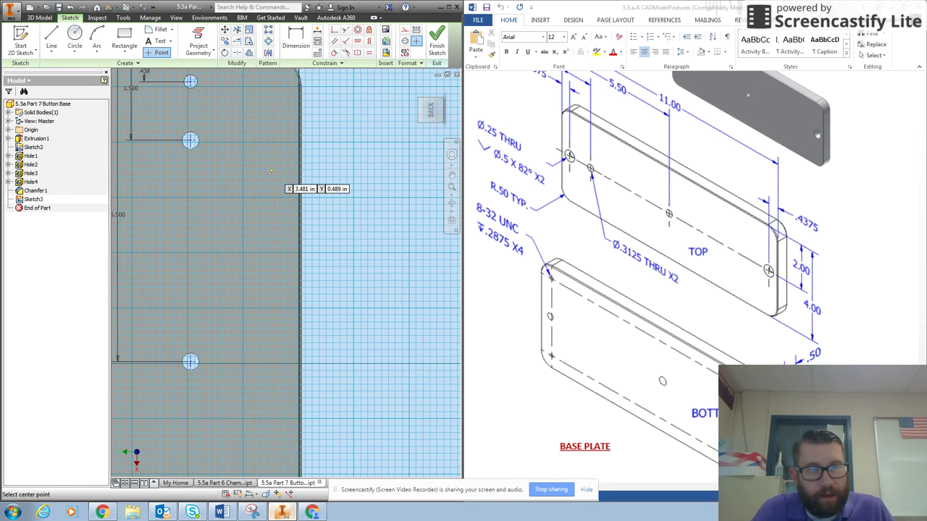
left_click(451, 177)
left_click_drag(232, 230, 344, 304)
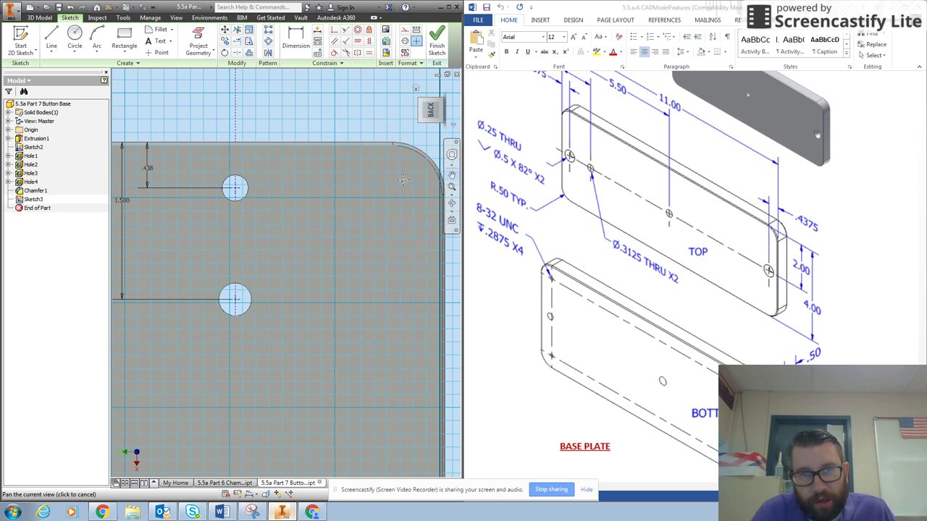
left_click(157, 52)
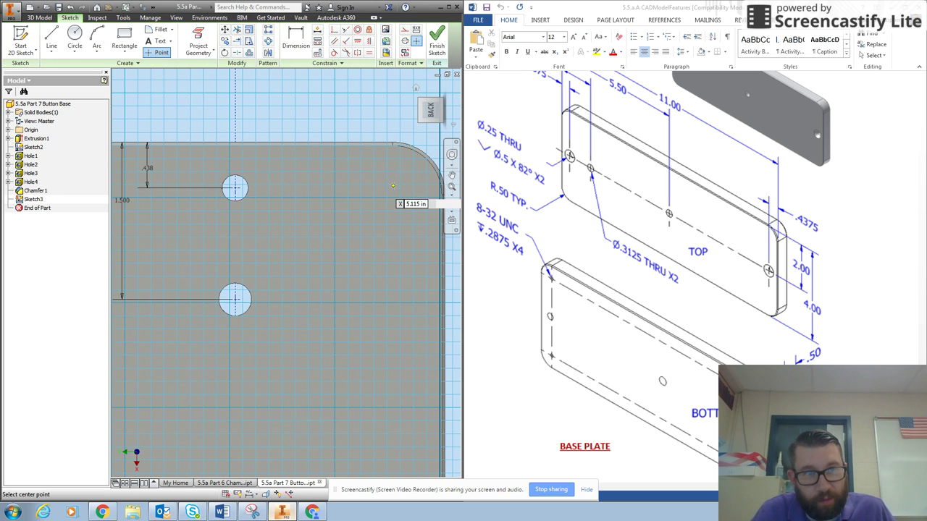
left_click(392, 186)
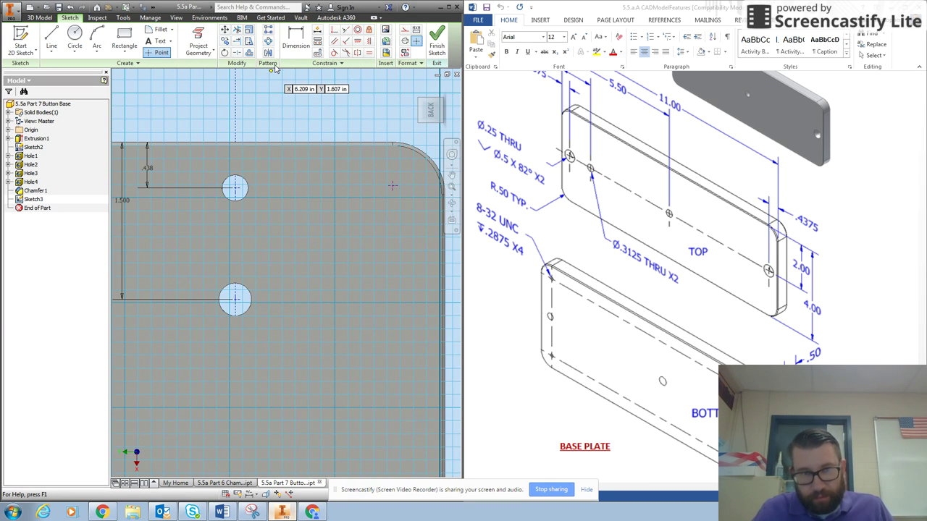
left_click(439, 41)
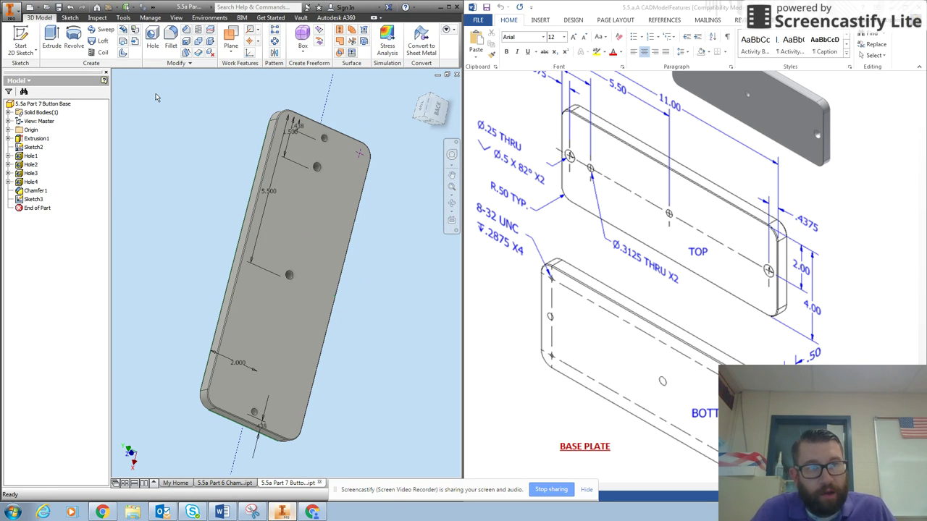
Step: Start a hole at Sketch3's point and make it a tapped threaded hole
left_click(360, 156)
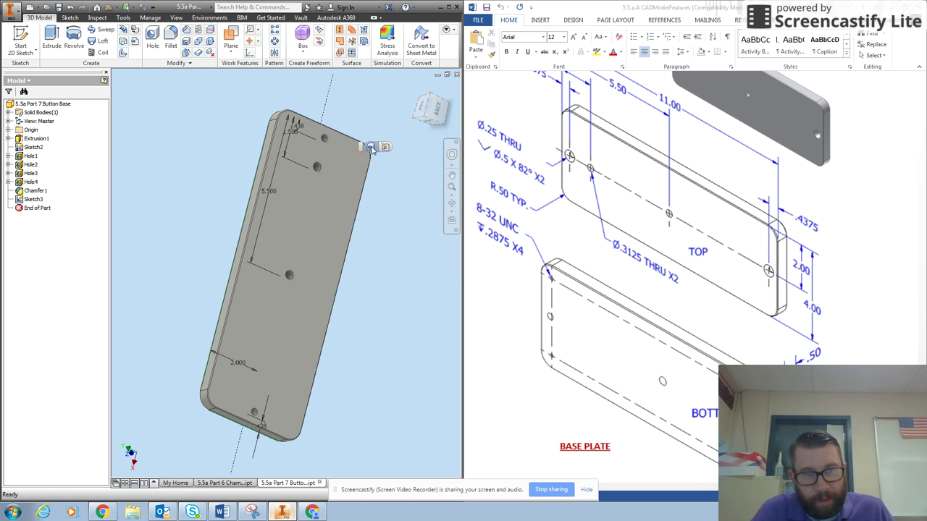
left_click(370, 148)
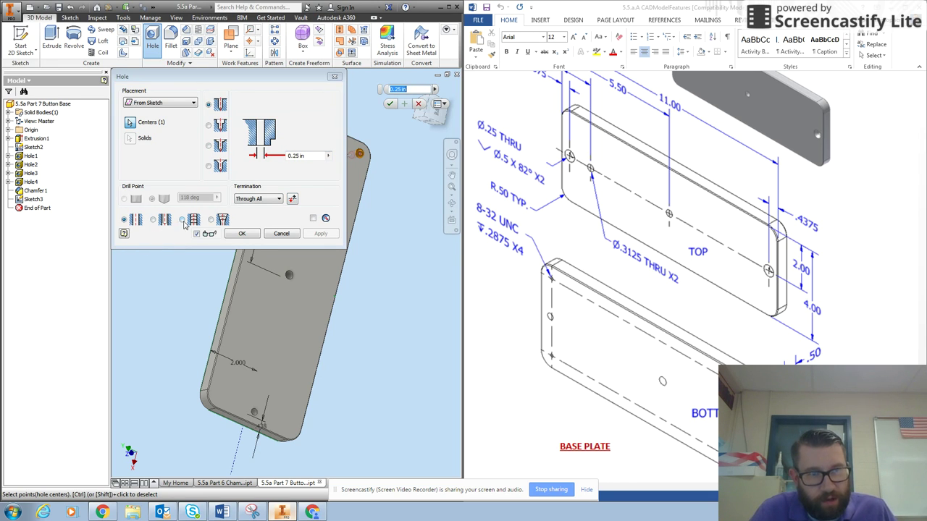
left_click(185, 222)
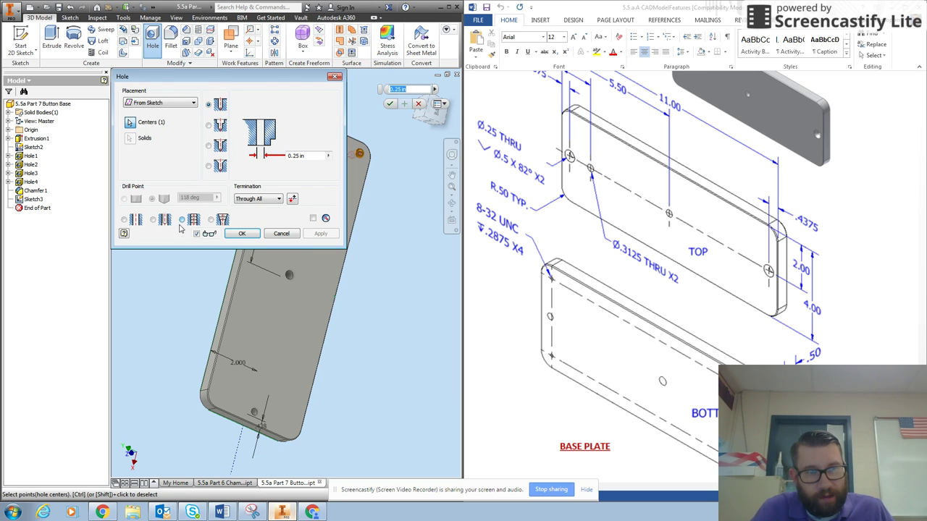
Step: Change the hole termination from Through All to a set depth value
left_click(277, 201)
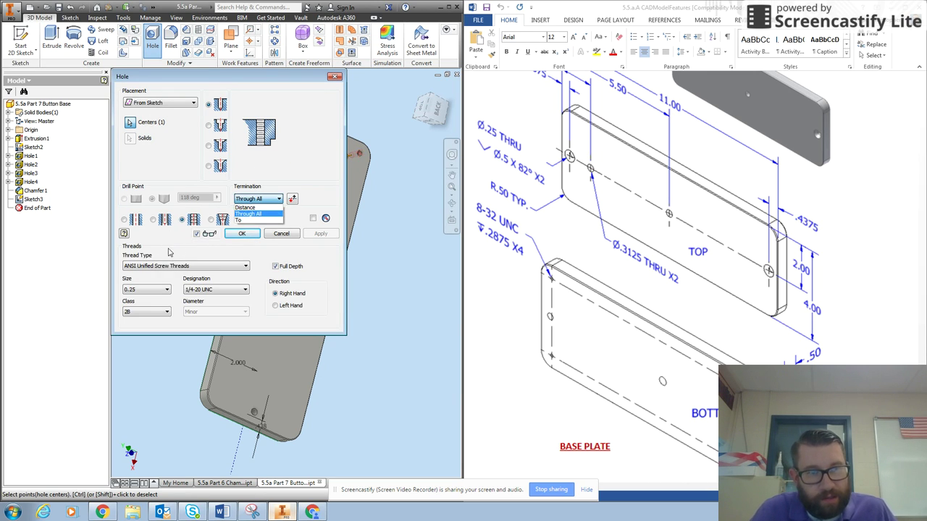
left_click(254, 207)
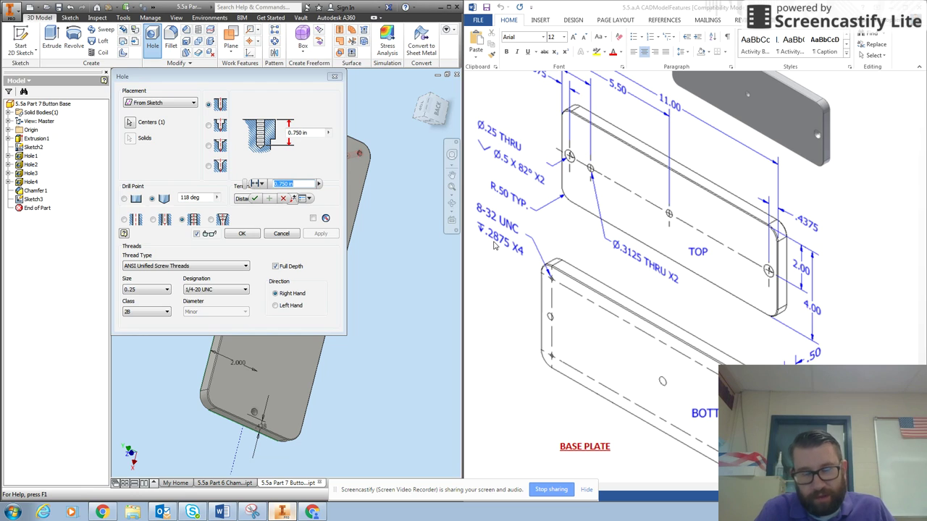
type("0.28")
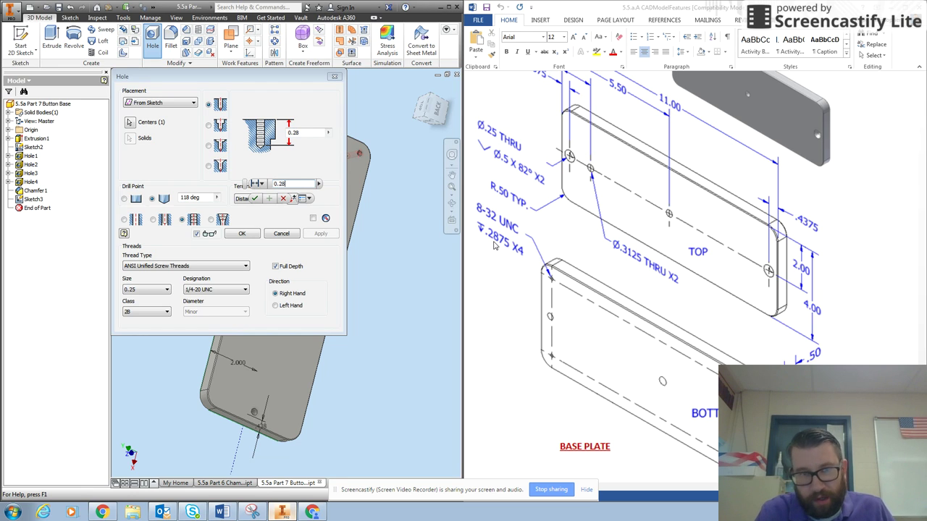
type("5")
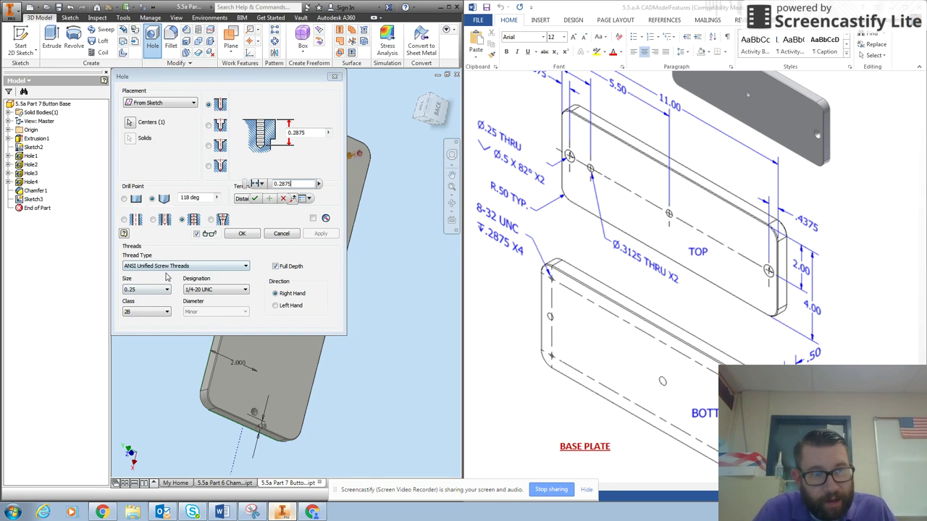
Step: Try thread size 0.3125 with designation 5/16-18 UNC
left_click(147, 289)
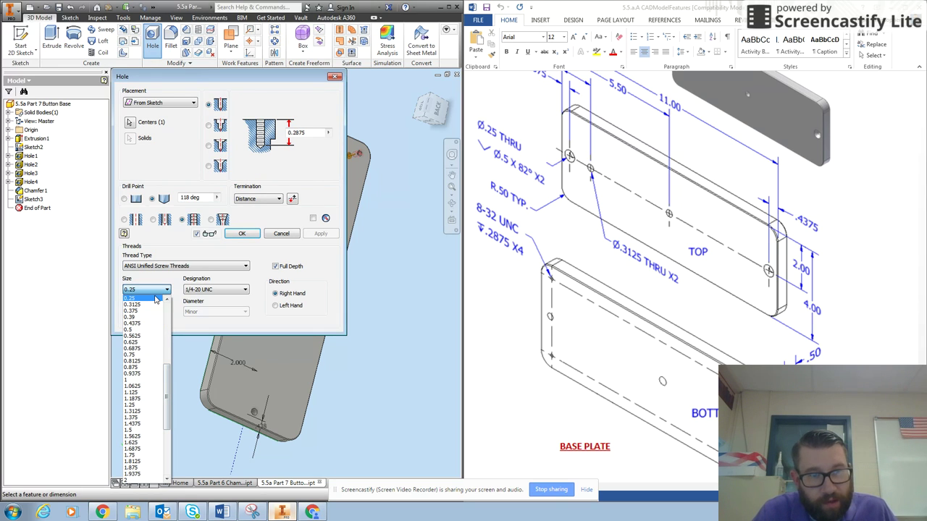
left_click(202, 291)
left_click(208, 291)
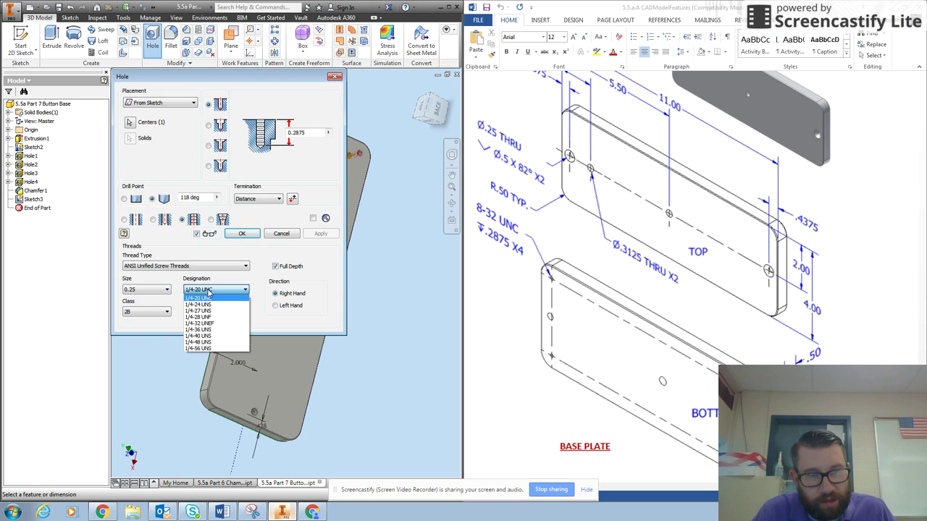
left_click(209, 291)
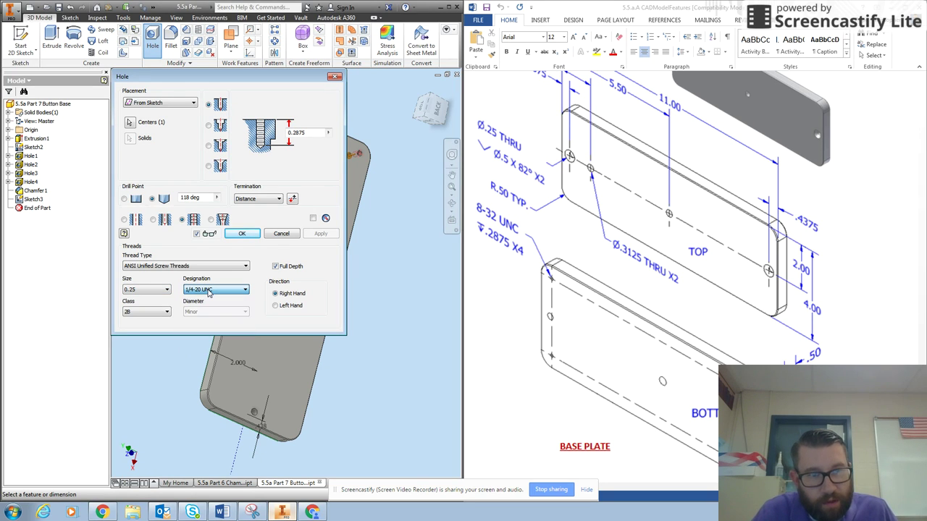
left_click(142, 291)
scroll(140, 317, "up", 1)
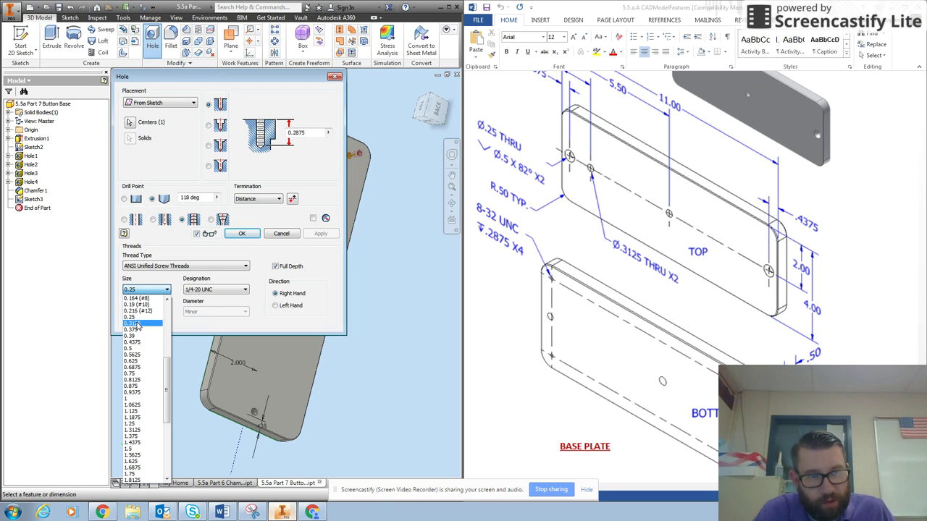
left_click(140, 326)
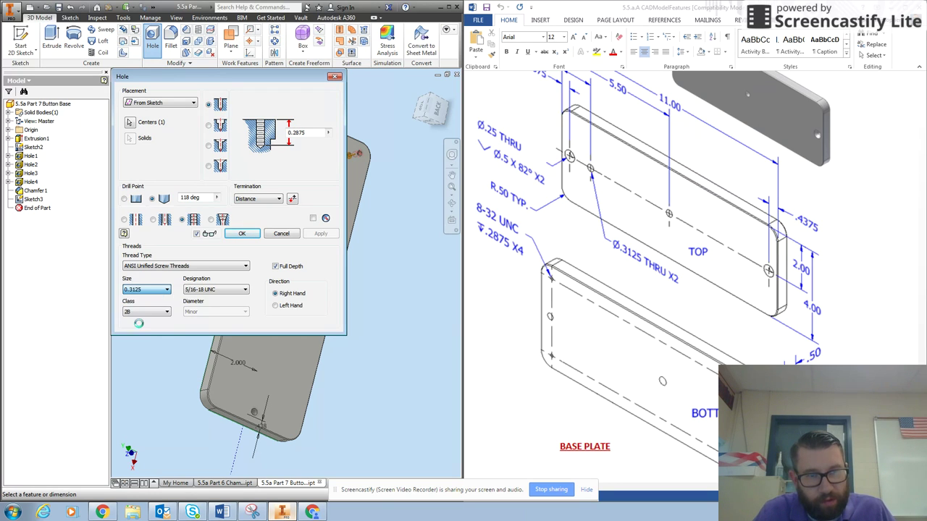
left_click(197, 291)
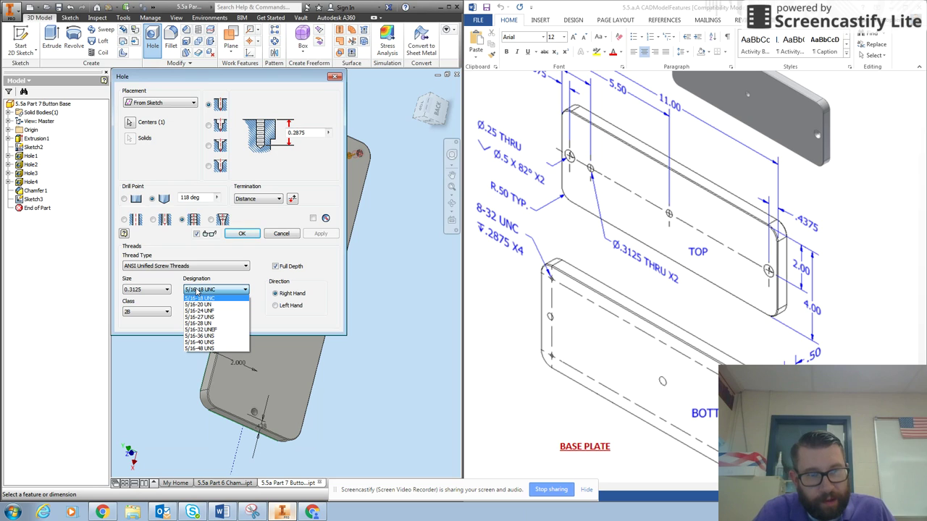
left_click(197, 293)
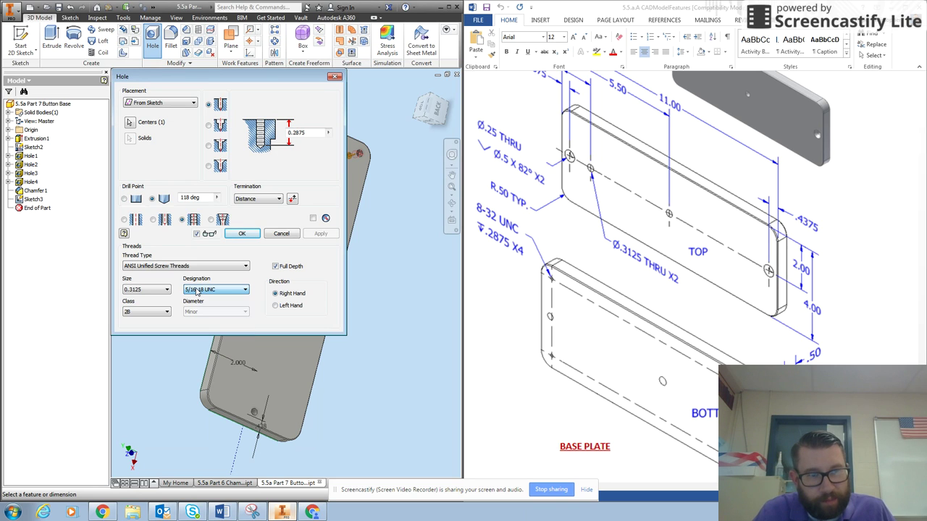
Step: Switch the thread size to 0.25 (1/4-20 UNC) and create the tapped hole
left_click(147, 291)
scroll(141, 315, "up", 2)
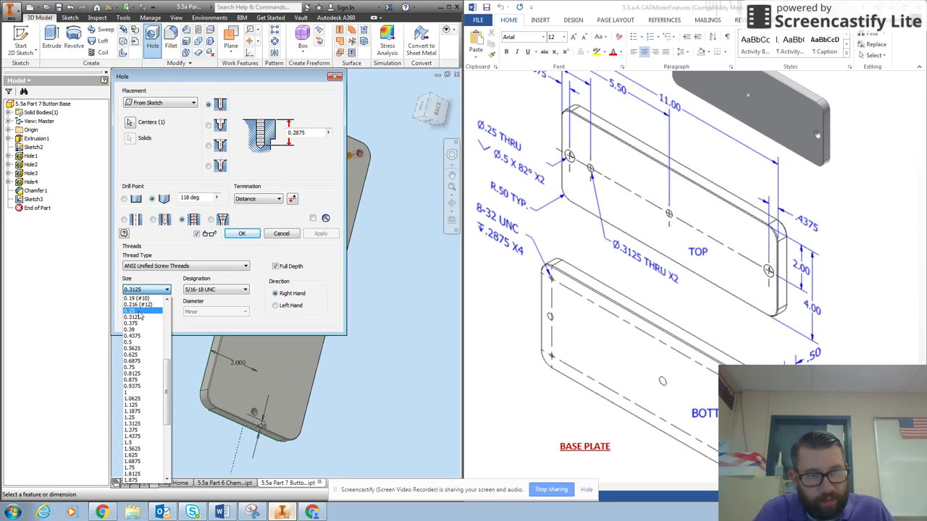
left_click(139, 312)
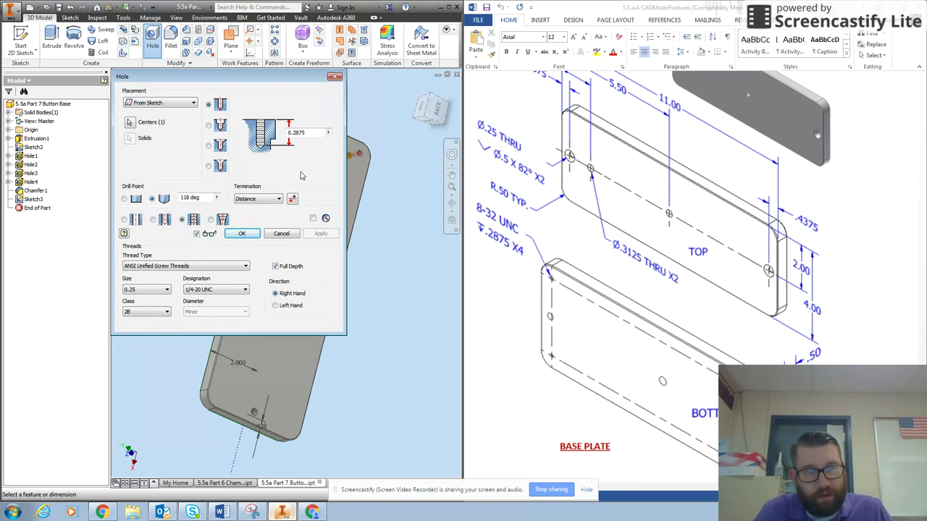
left_click(243, 235)
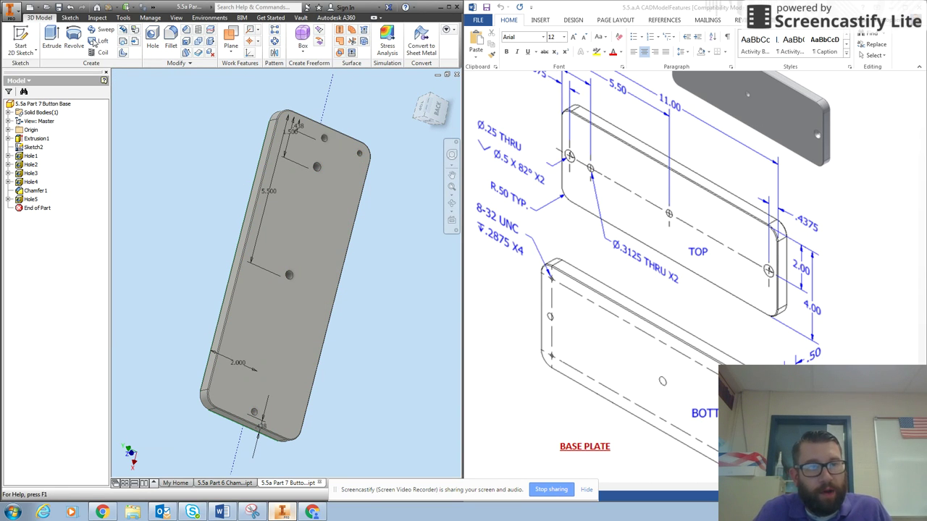
Step: Set up a rectangular pattern of Hole5 along the top edge, then cancel and restart it
left_click(275, 33)
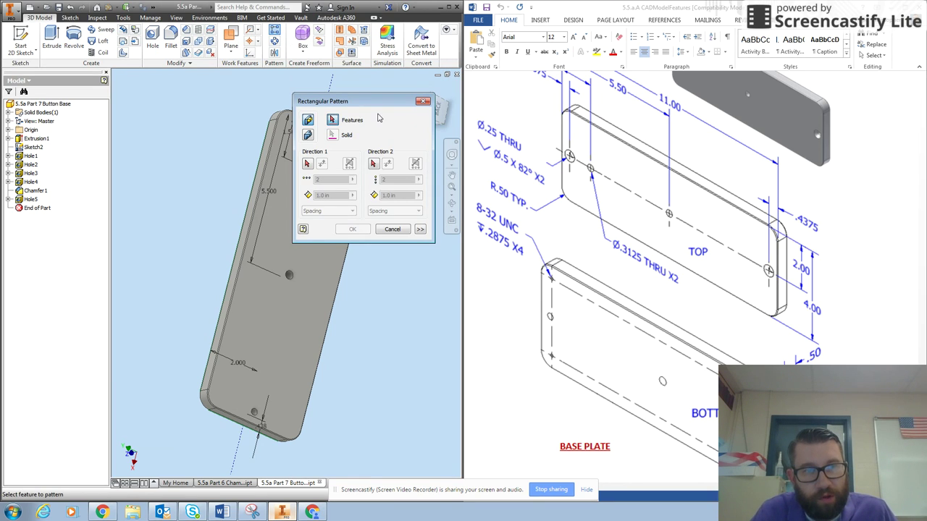
left_click_drag(330, 101, 345, 260)
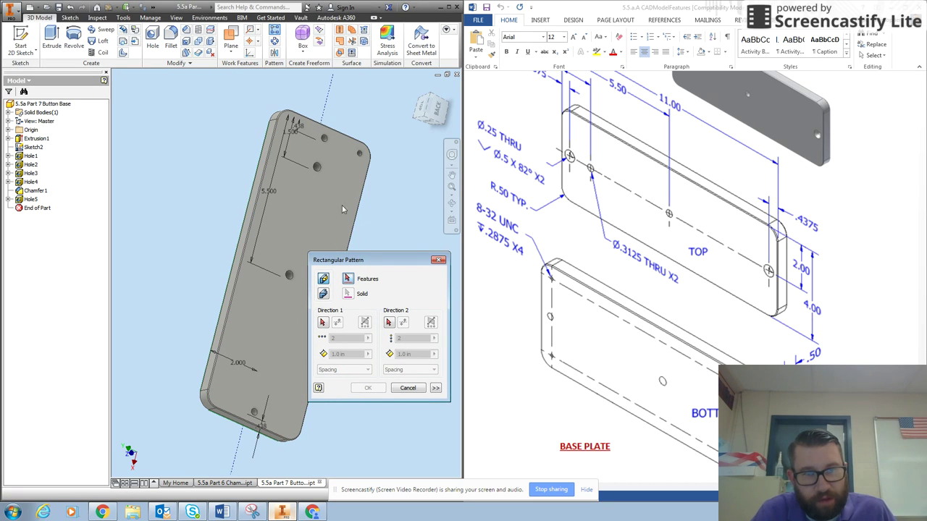
left_click(360, 159)
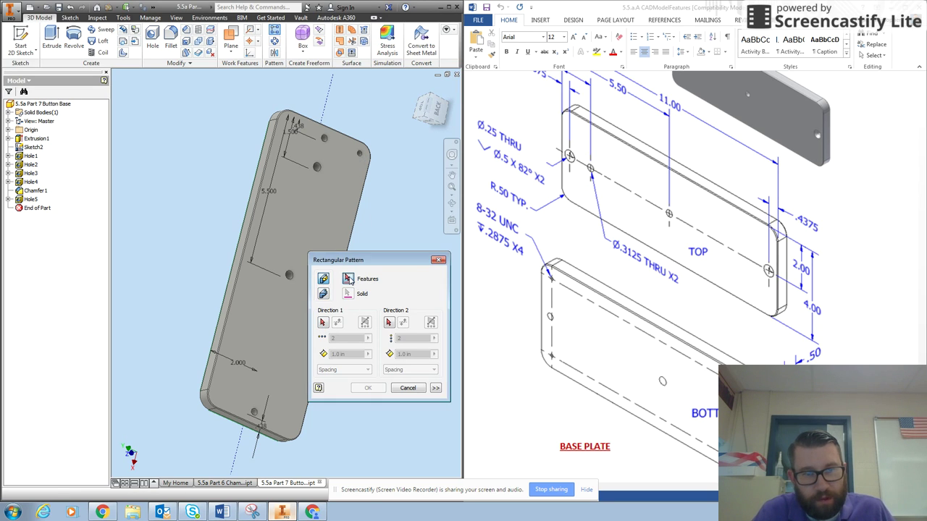
left_click(358, 156)
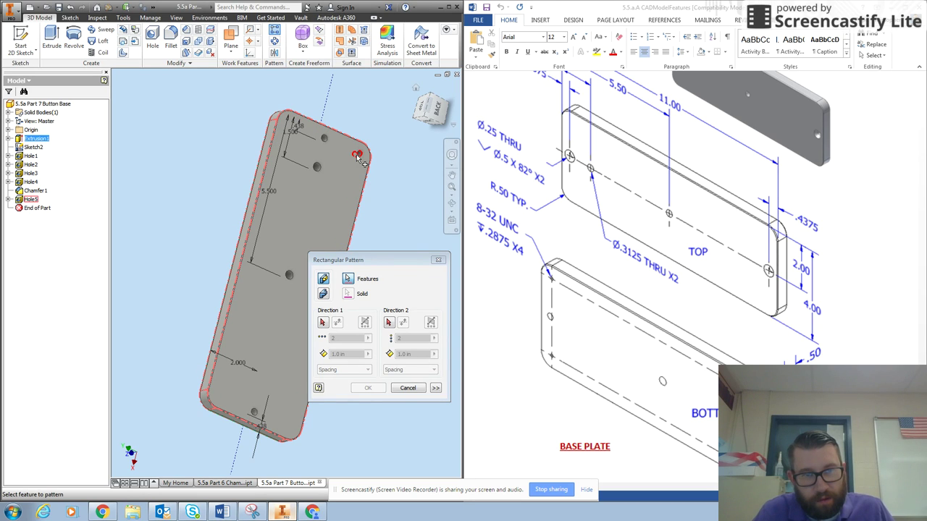
left_click(358, 156)
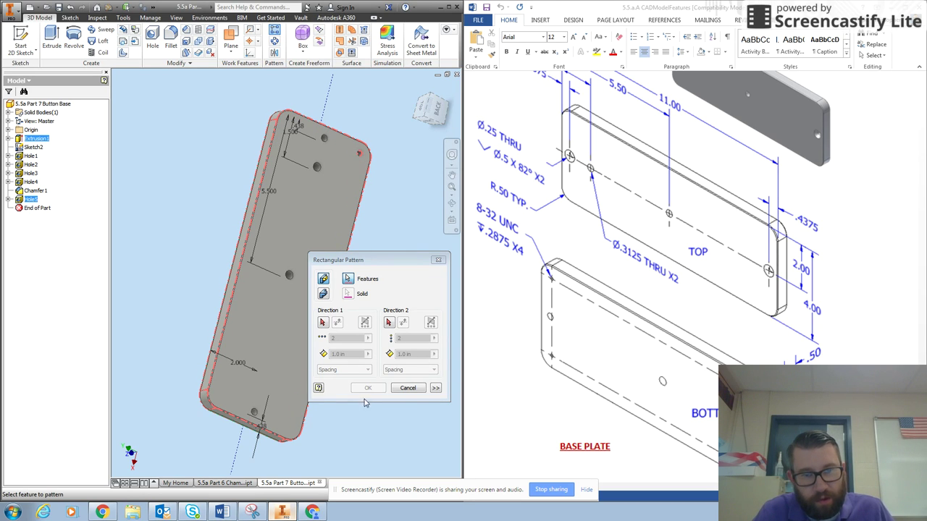
left_click(323, 323)
left_click(340, 134)
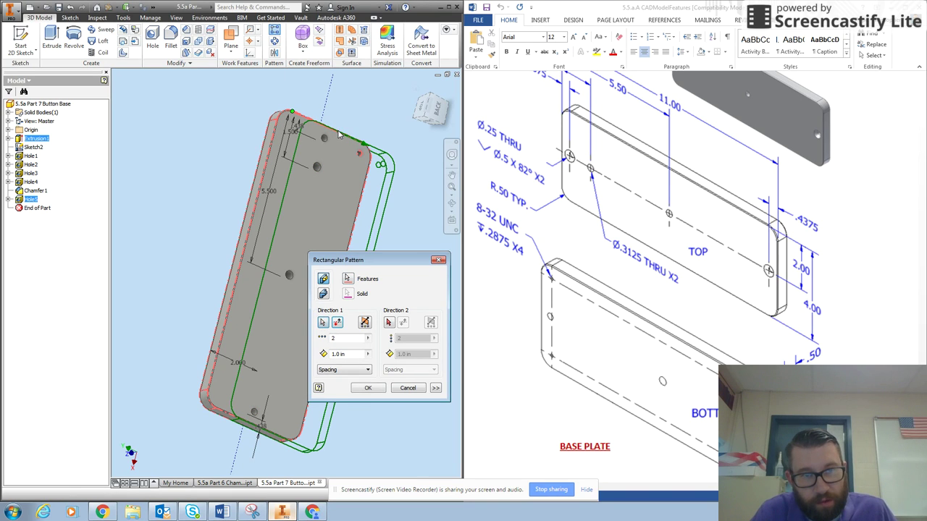
left_click(408, 387)
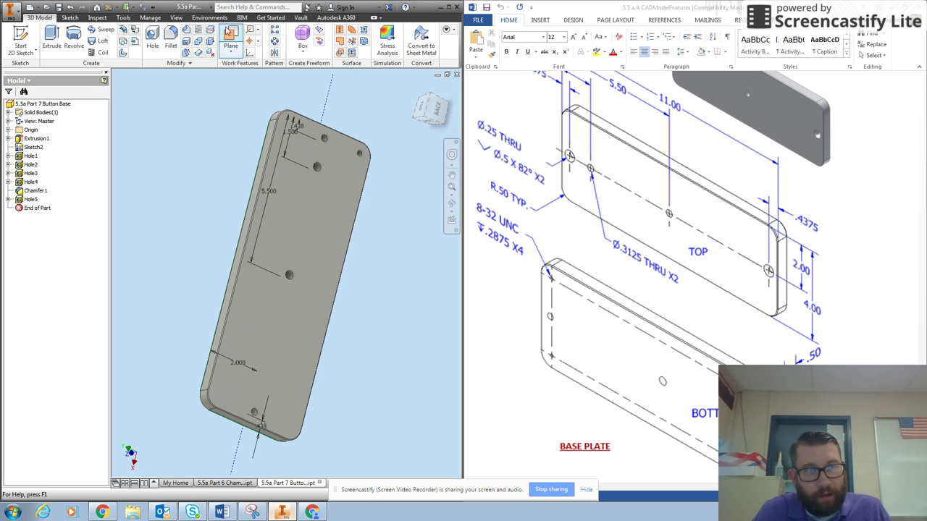
left_click(275, 30)
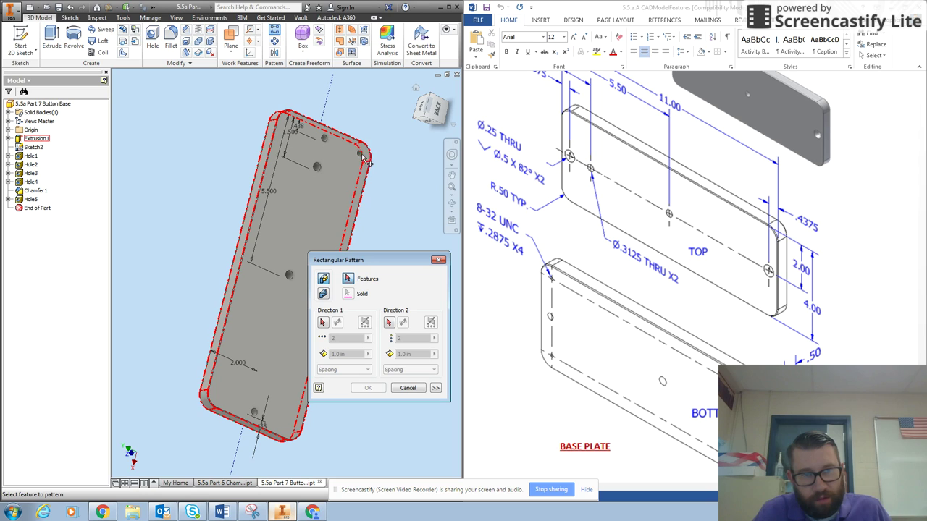
scroll(350, 162, "down", 5)
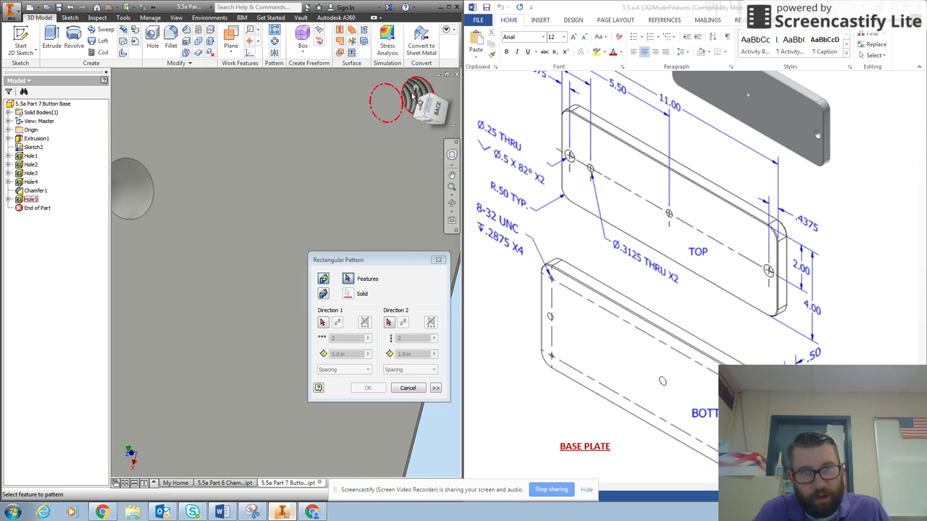
Step: Run the pattern's first direction along the top edge, reversed, with 3.0 spacing
scroll(358, 172, "up", 5)
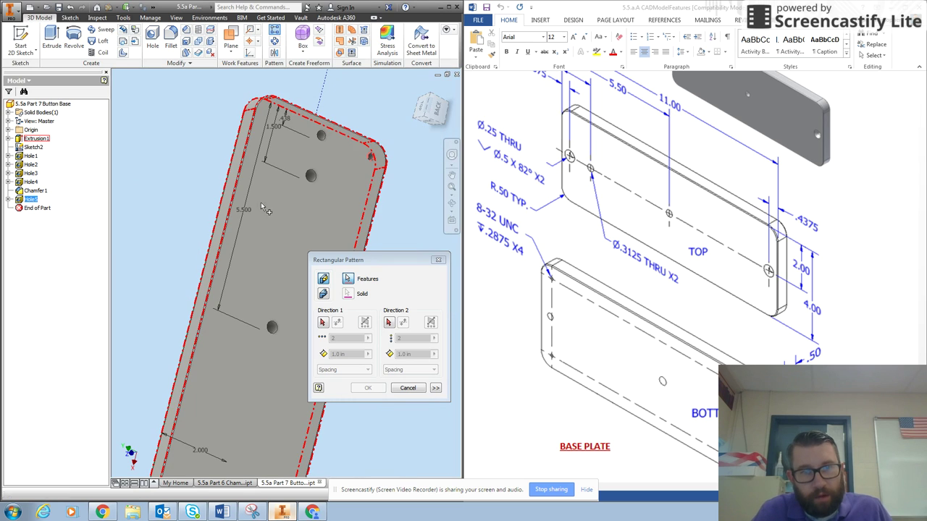
left_click(322, 324)
left_click(338, 128)
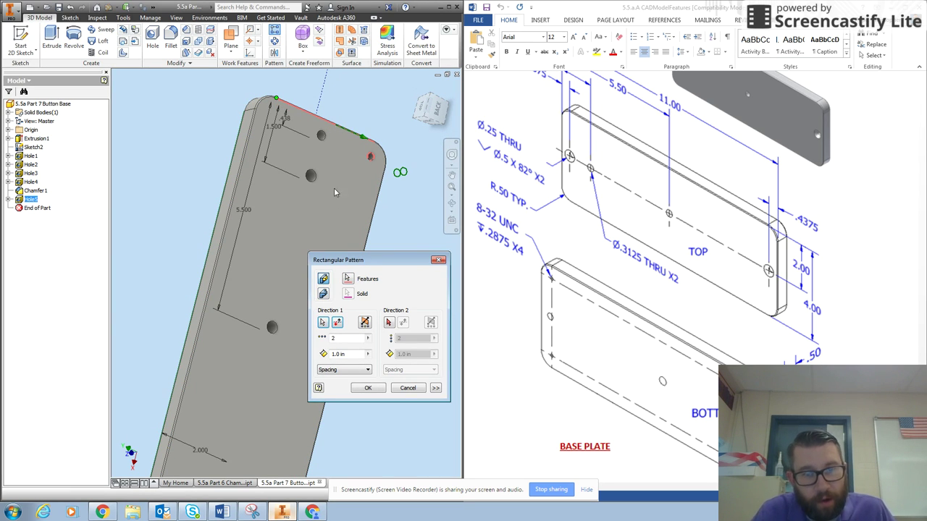
left_click(336, 324)
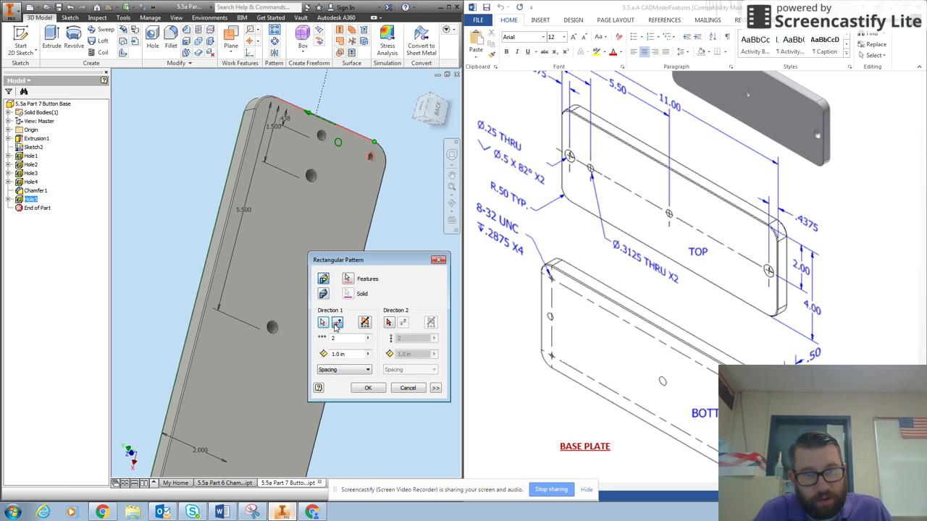
double_click(346, 354)
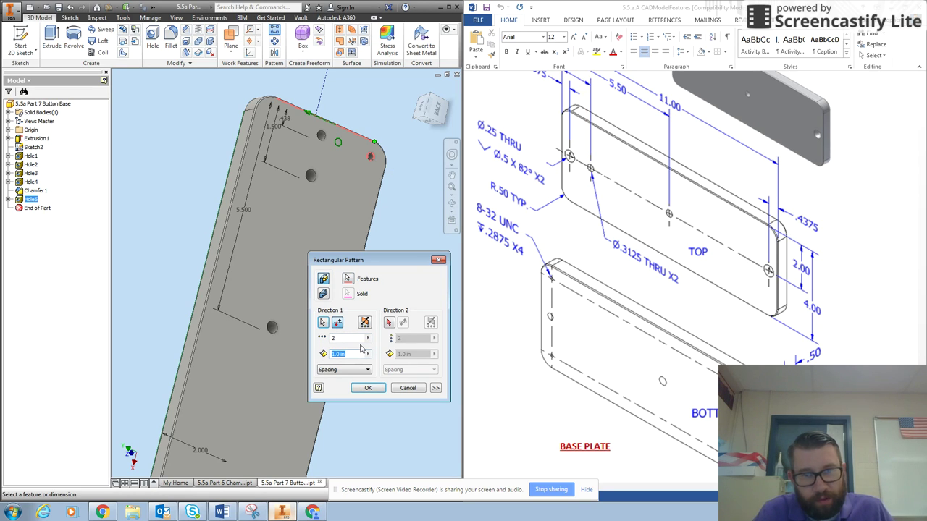
type("3")
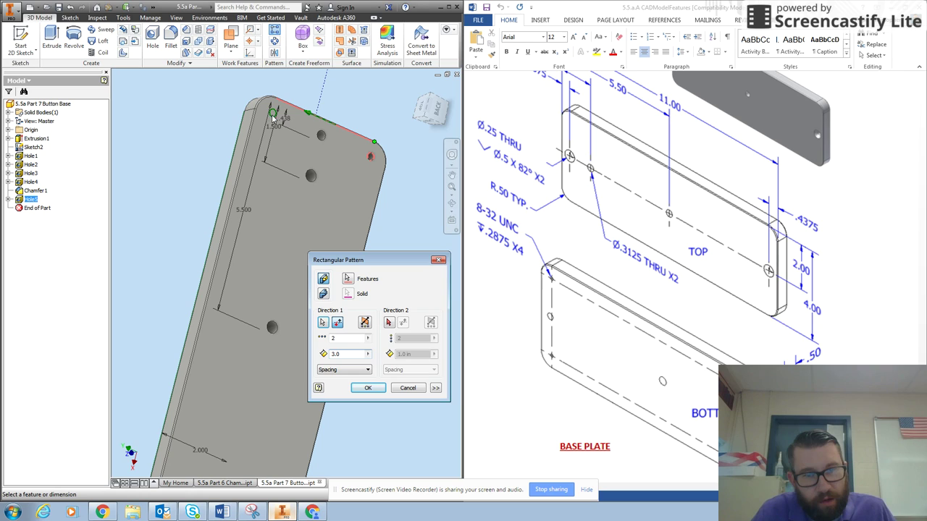
Step: Set the second direction along the long side edge at 10.0 spacing and apply the pattern
left_click(389, 322)
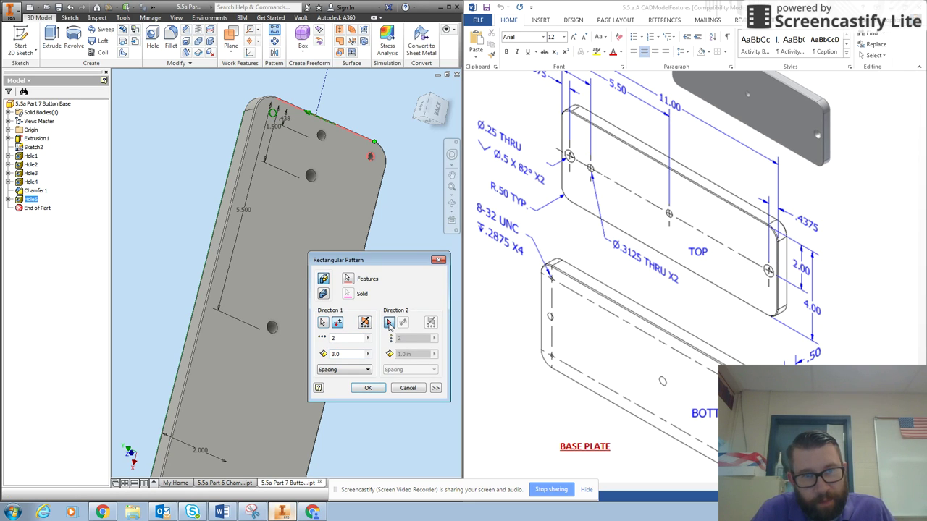
left_click_drag(388, 262, 447, 310)
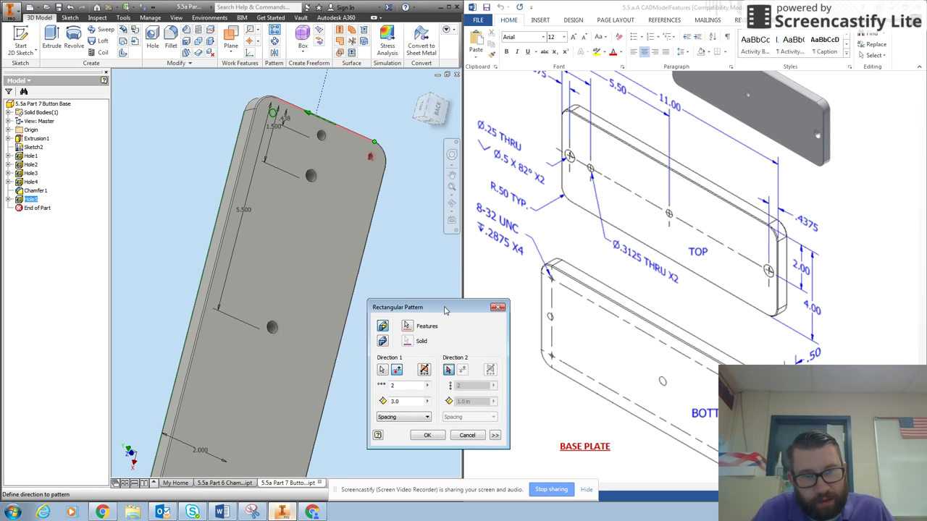
left_click(360, 281)
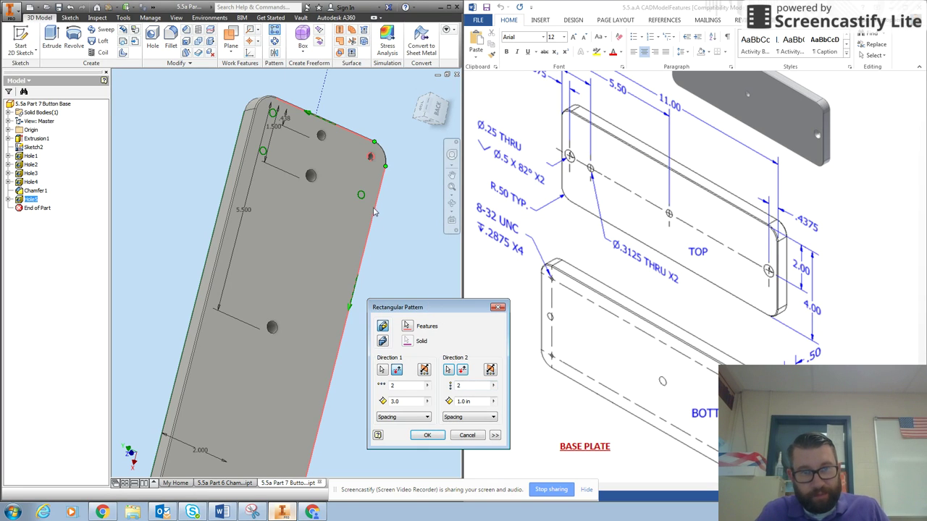
left_click_drag(479, 404, 458, 405)
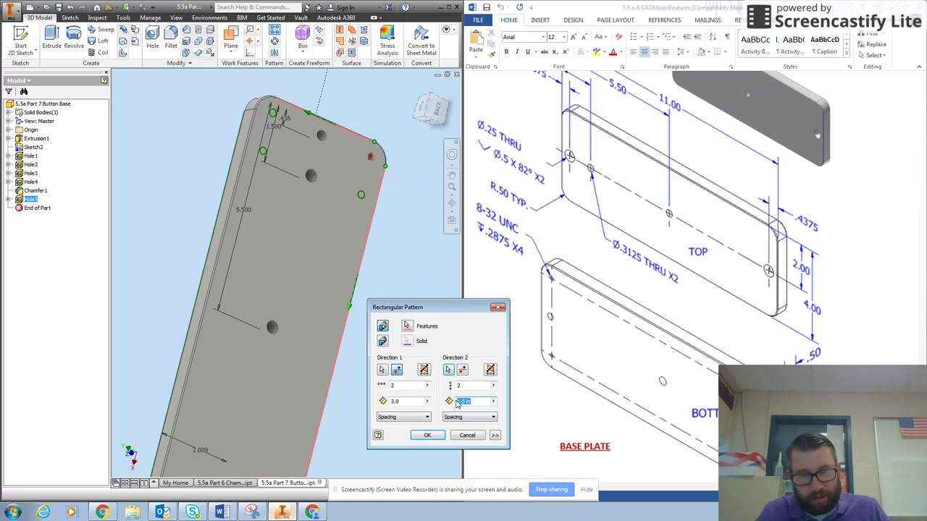
type("10")
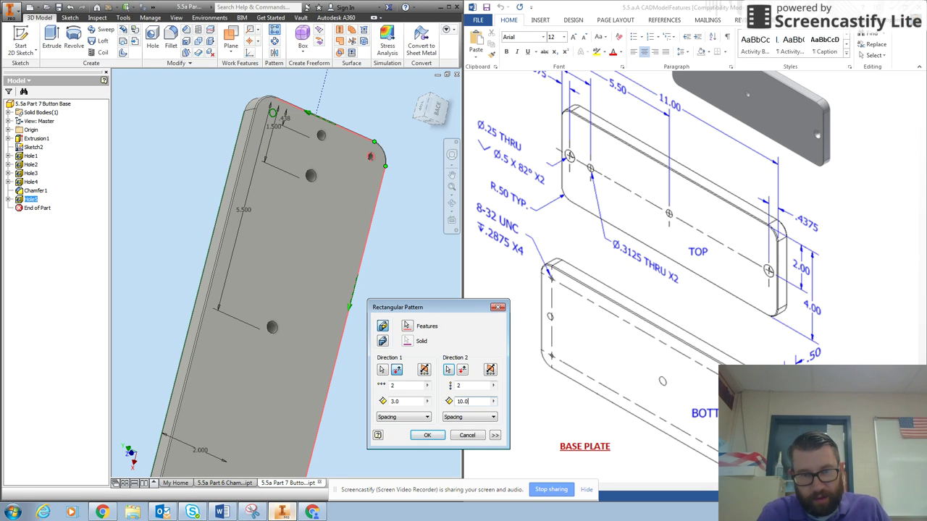
type(".0")
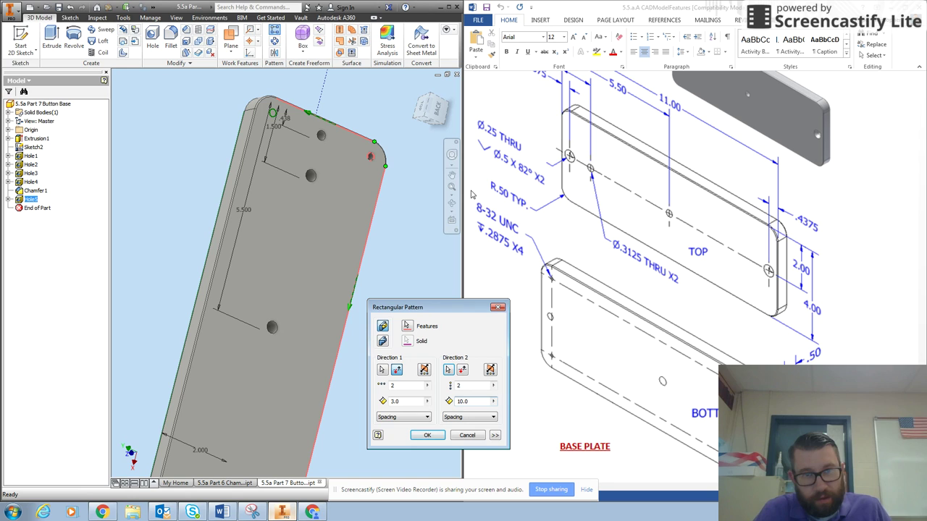
left_click(451, 175)
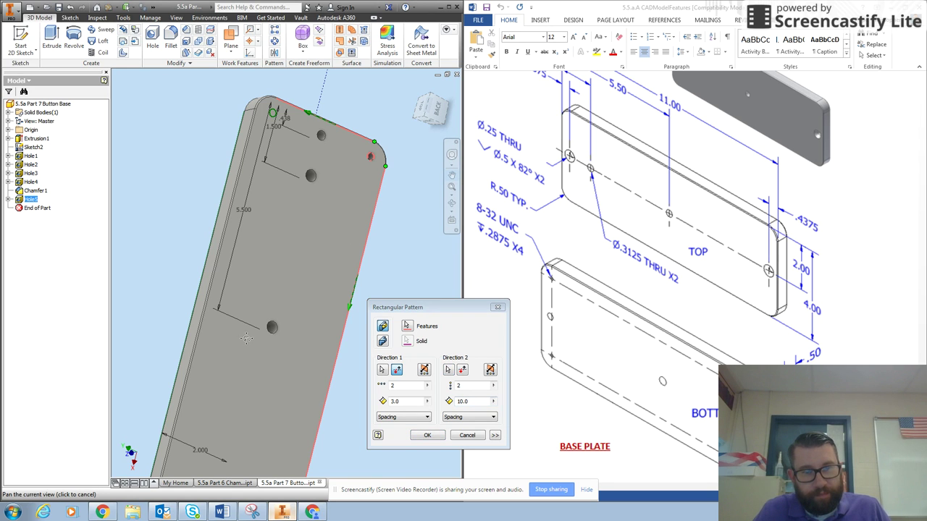
left_click_drag(246, 347, 279, 210)
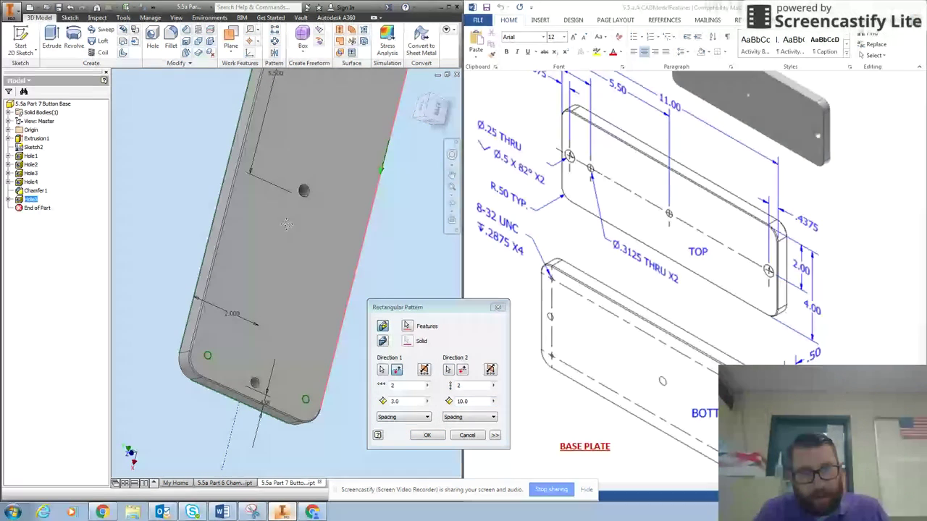
left_click(426, 435)
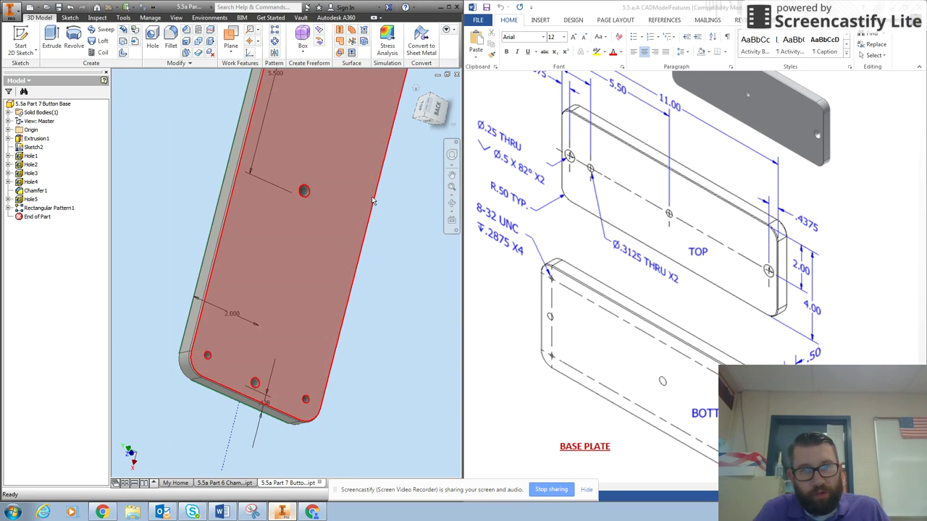
Step: Return to the home isometric view and save the Button Base part
left_click(416, 90)
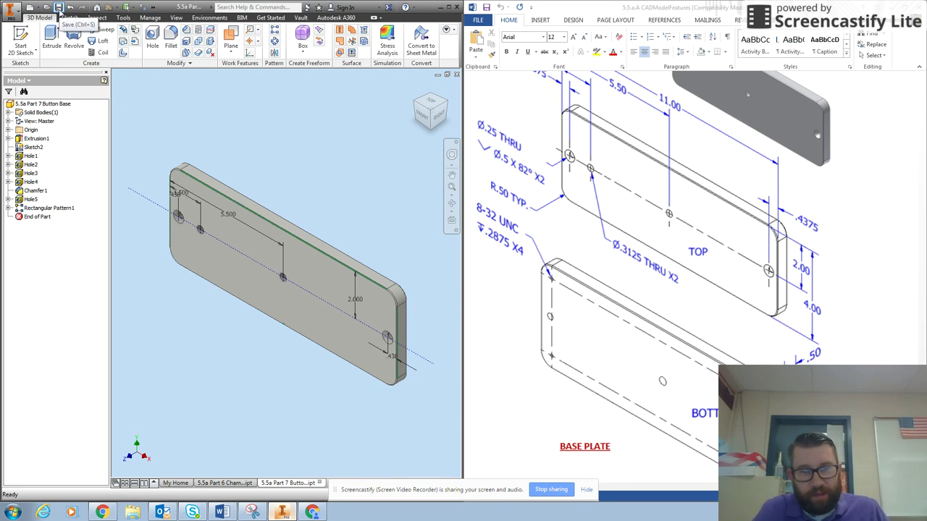
left_click(59, 9)
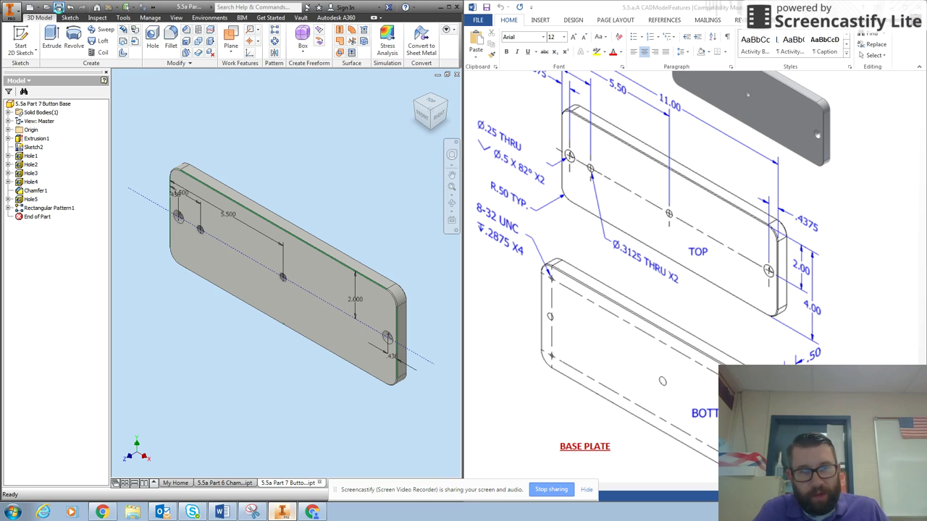